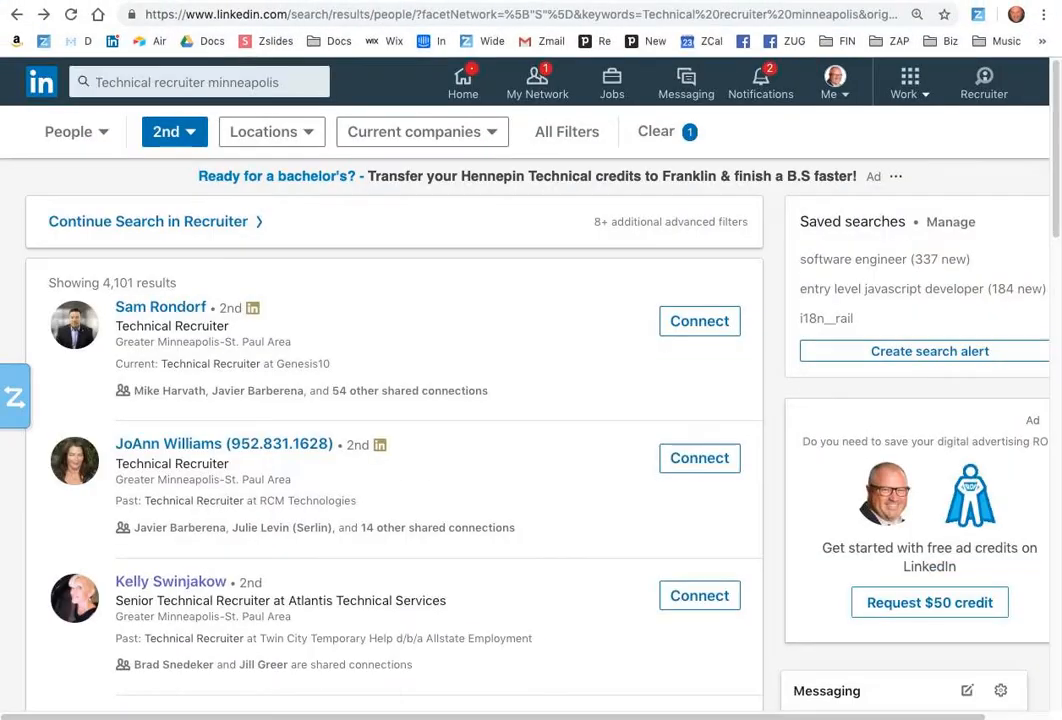
Extract all ten people records on the current LinkedIn search results page and view them in the ZAPinfo records window
scroll(240, 320, "down", 10)
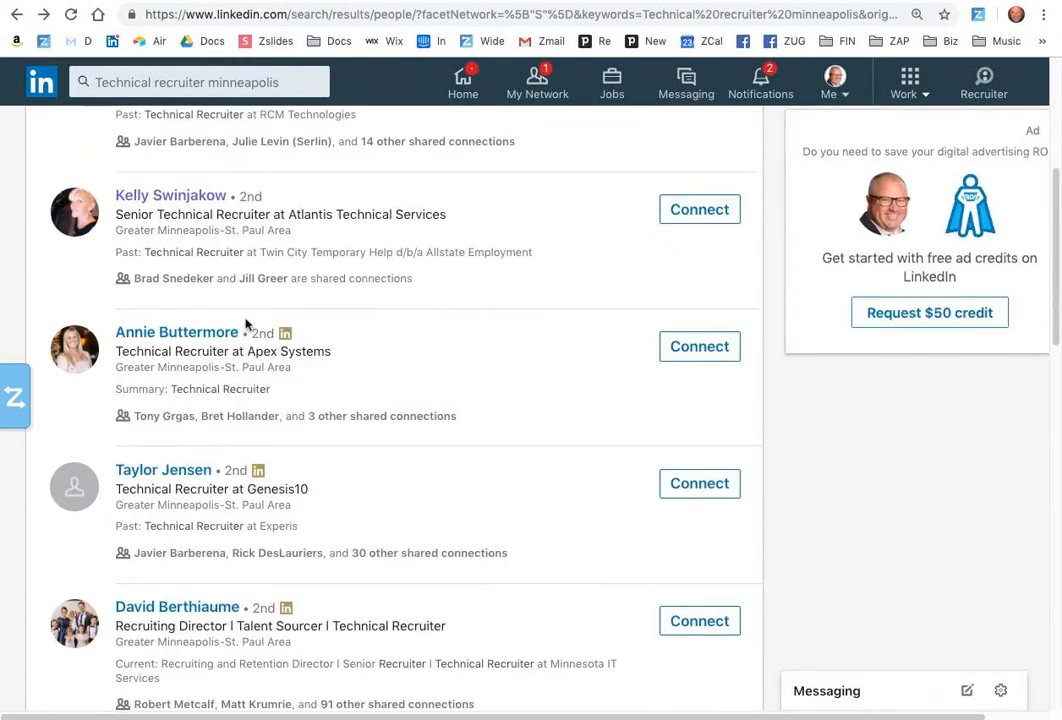
scroll(246, 323, "up", 5)
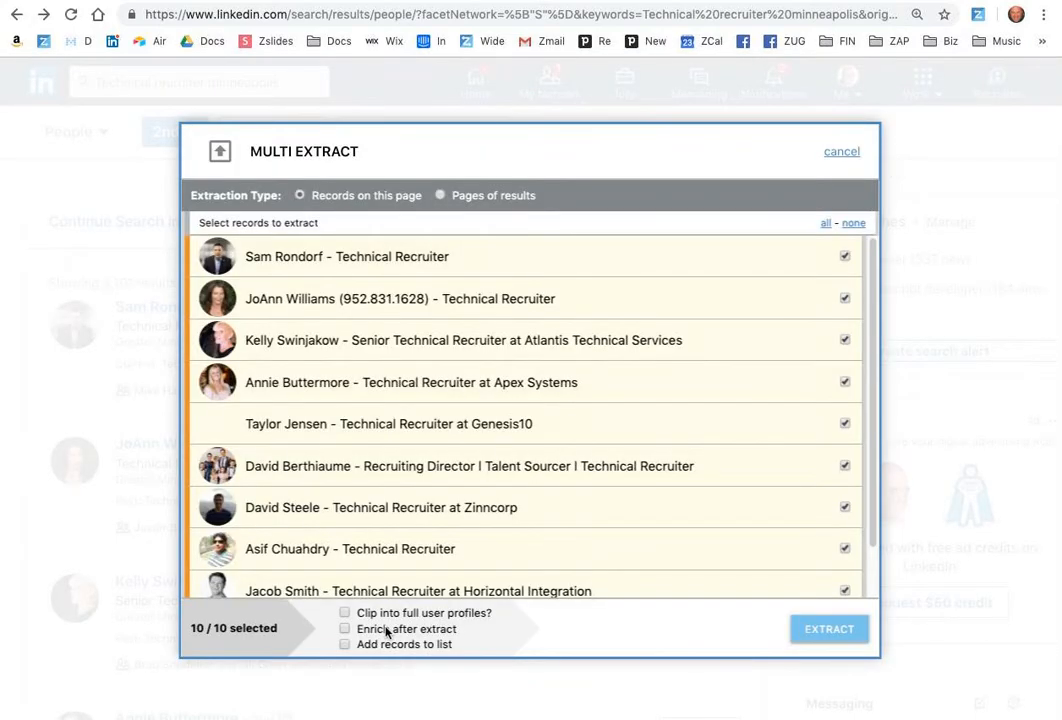
left_click(830, 630)
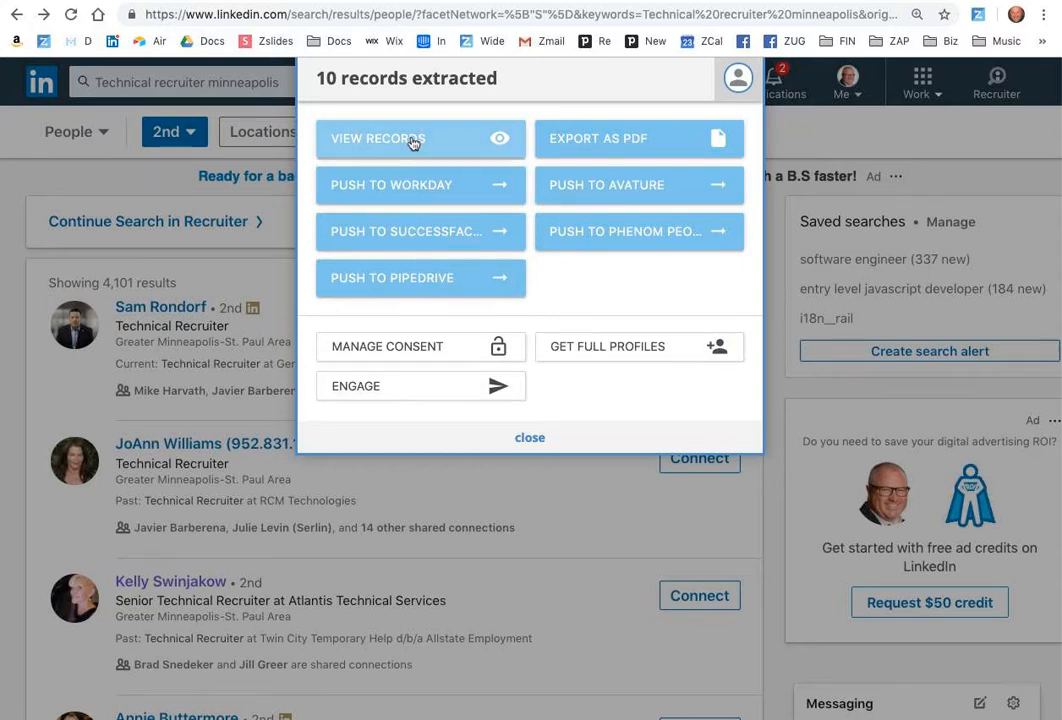
left_click(413, 140)
left_click_drag(405, 16, 395, 47)
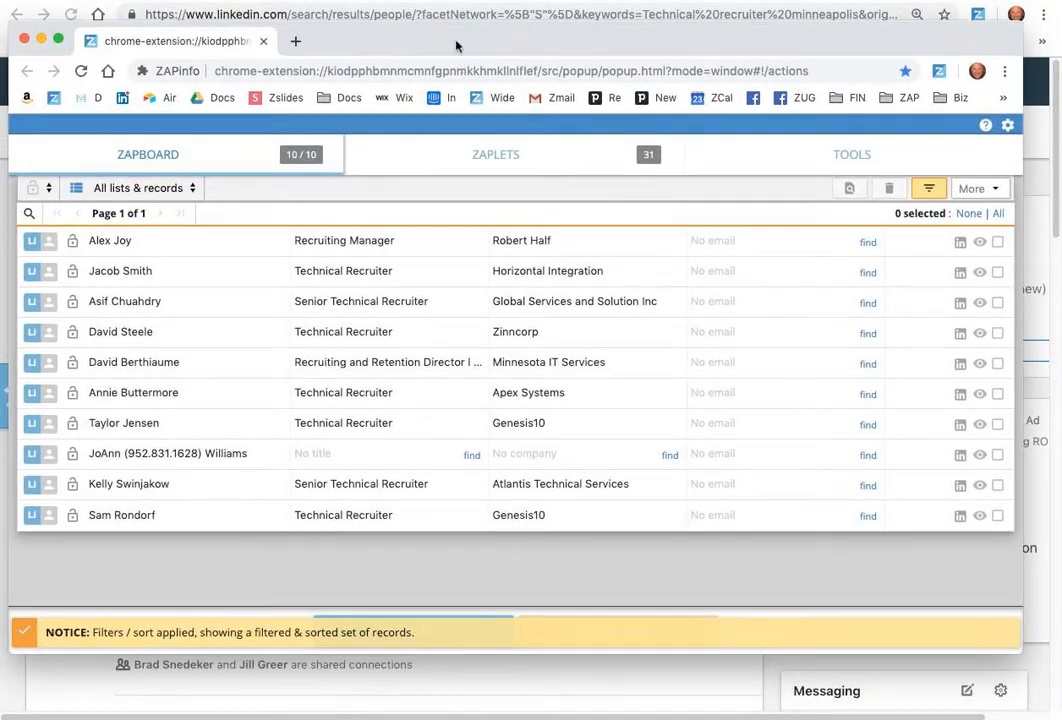
Select all extracted records and start an Engage message using the Social-Linkedin-Software template
left_click(998, 214)
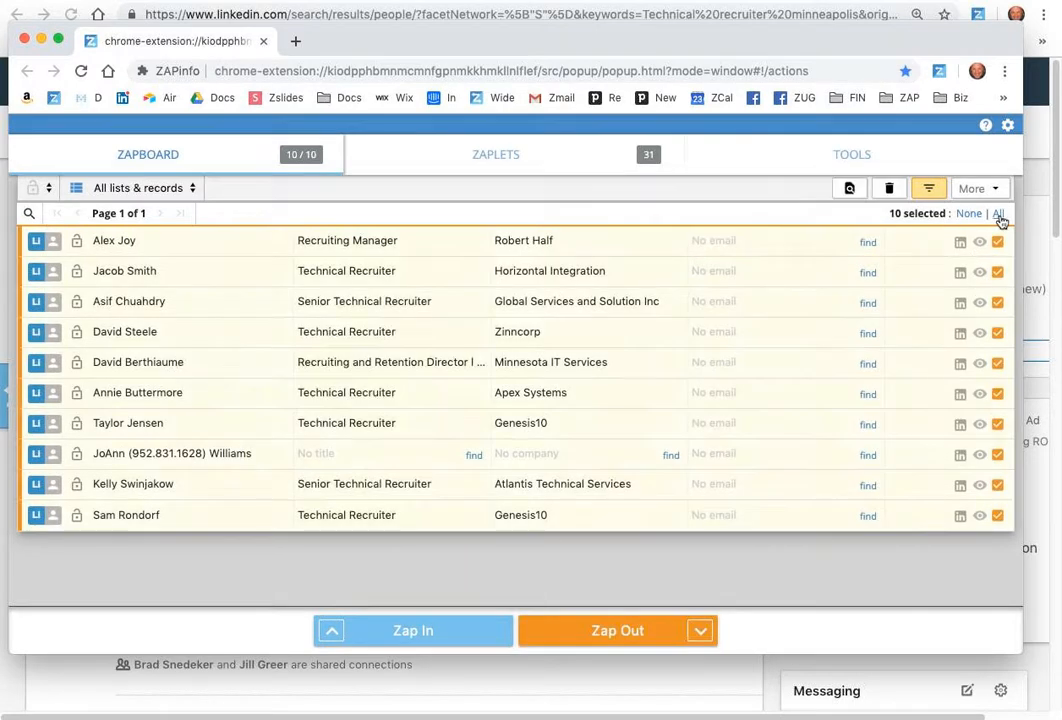
left_click(1001, 197)
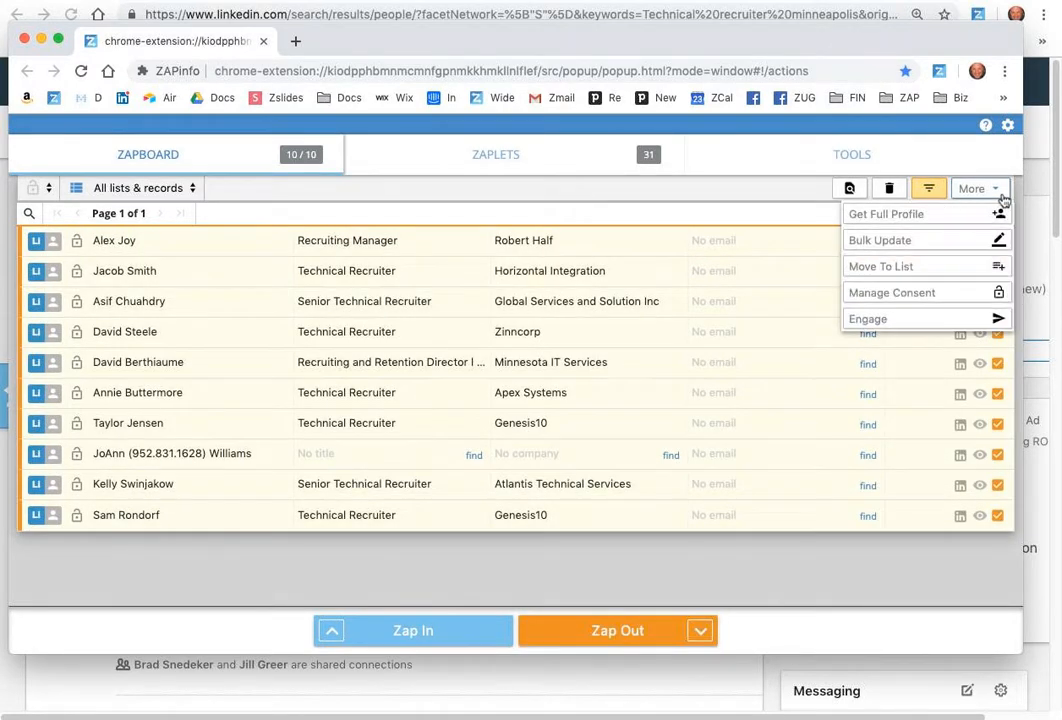
left_click(906, 329)
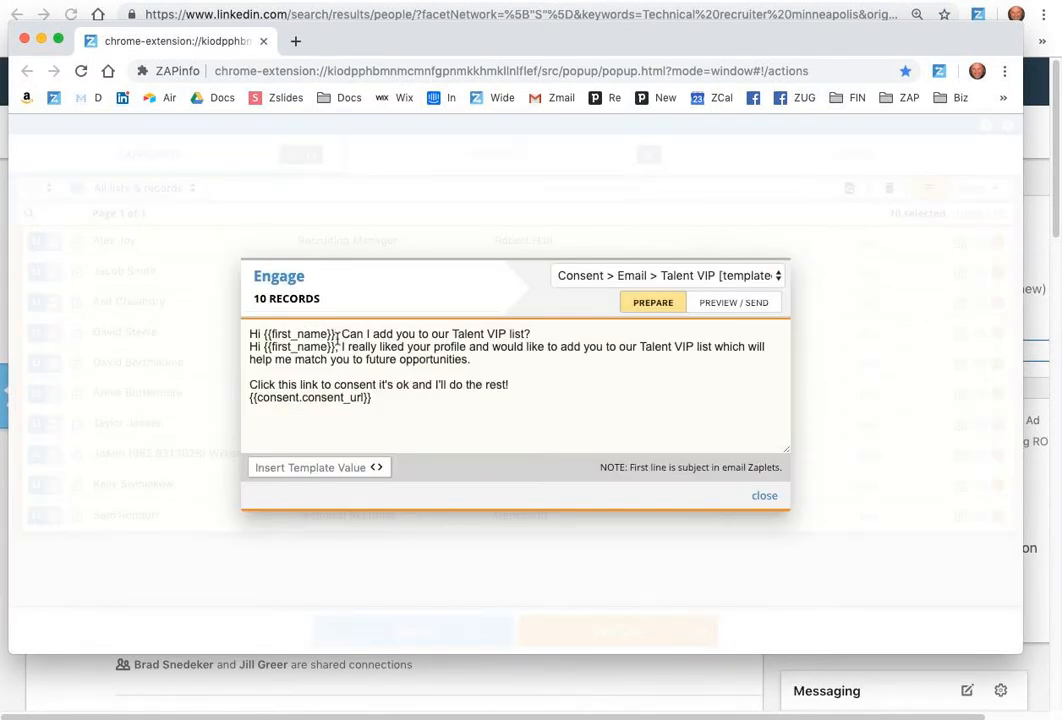
left_click(645, 278)
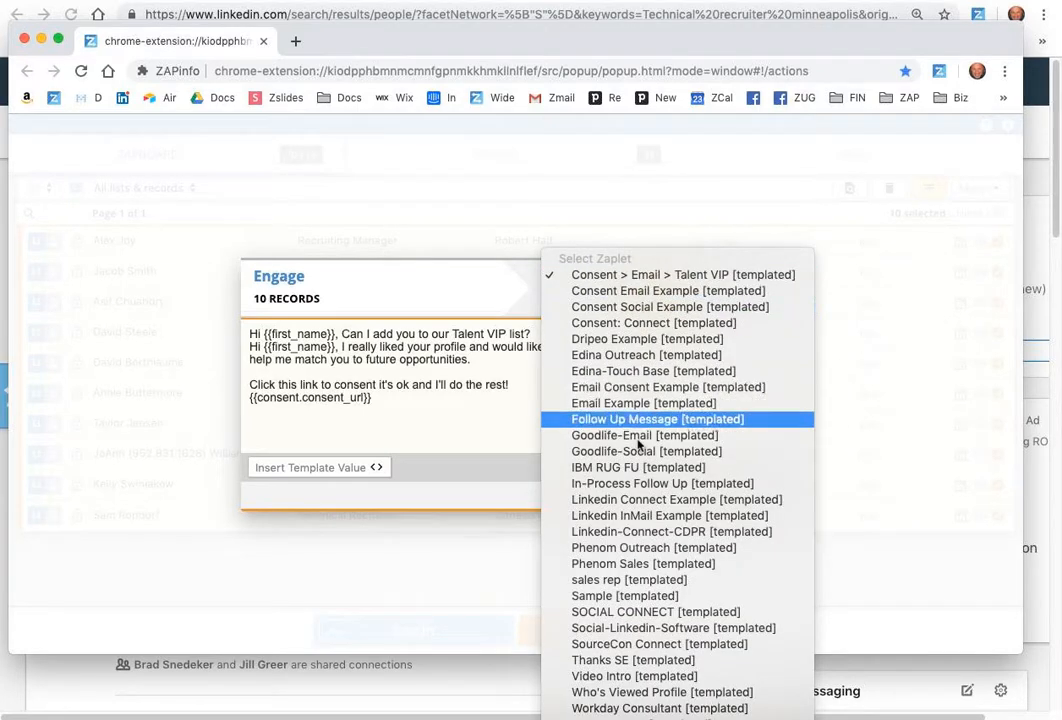
left_click(637, 628)
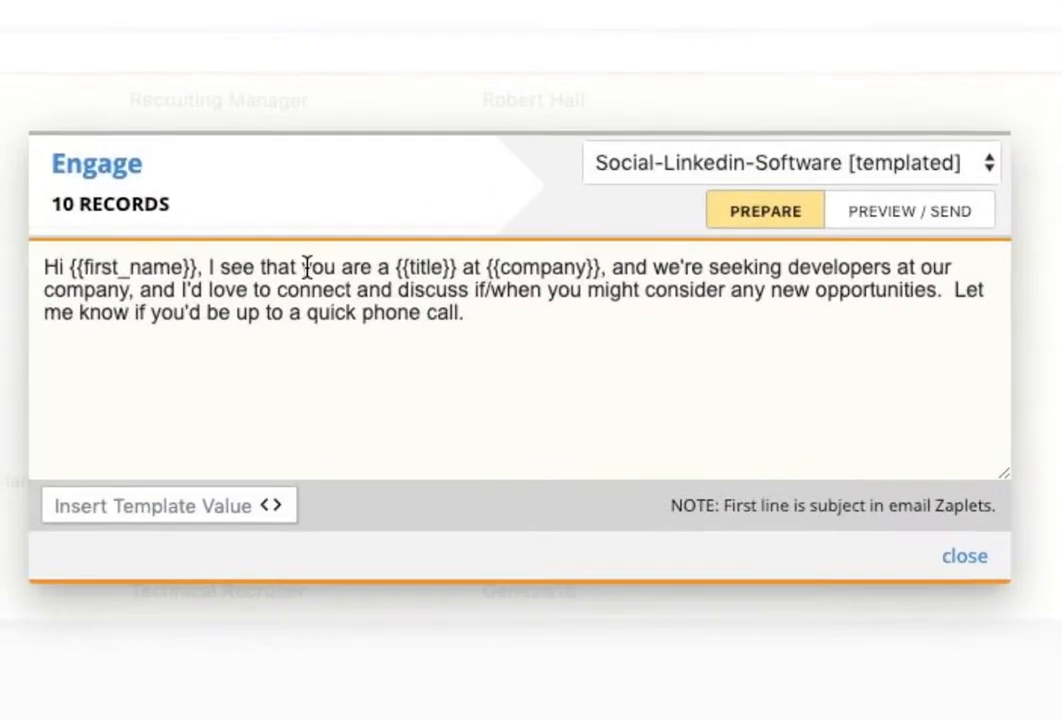
Check the first name, title and company placeholders in the template message
left_click_drag(197, 267, 70, 266)
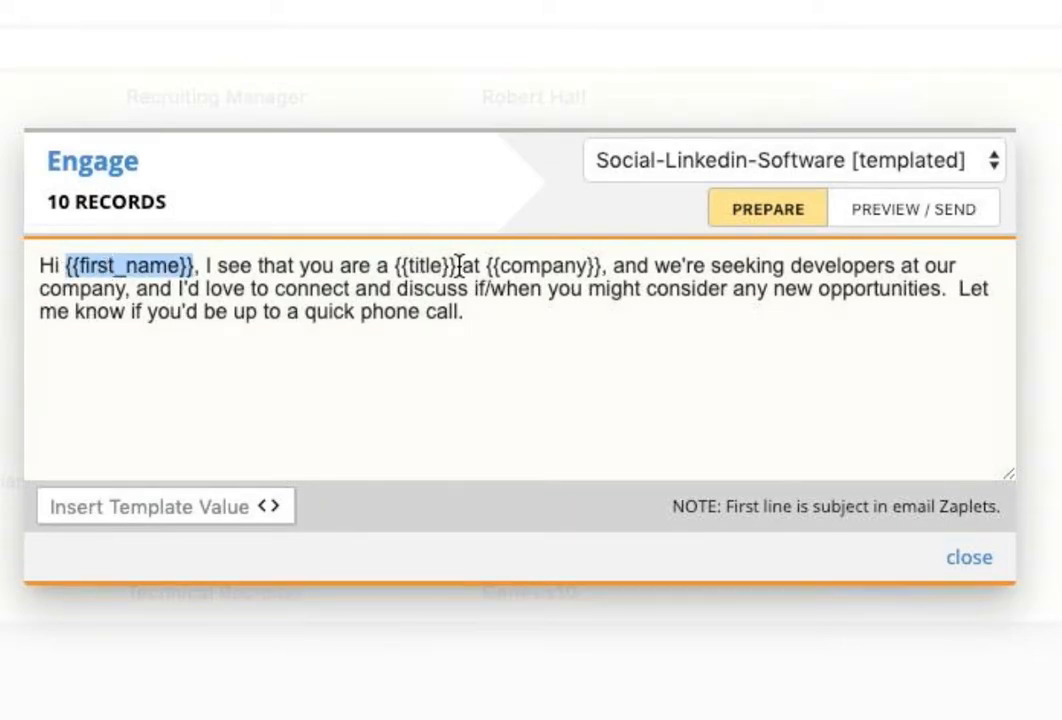
left_click_drag(458, 252, 389, 252)
left_click(574, 252)
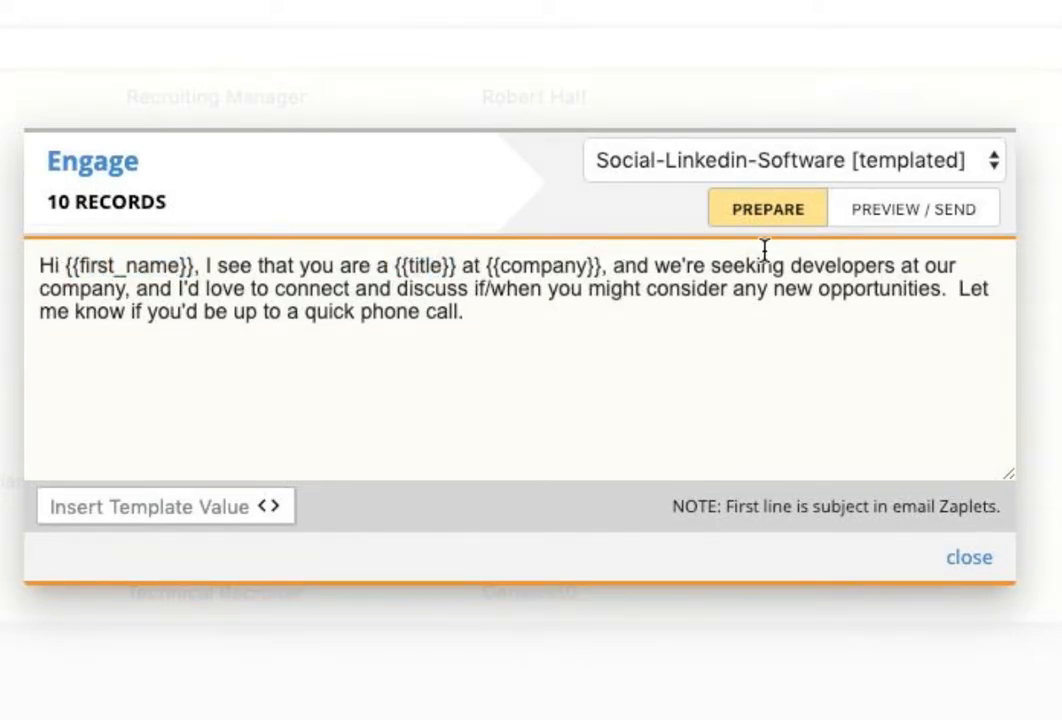
Preview the message and start bulk engagement of all selected records via LinkedIn with Connect message as the default channel
left_click(940, 215)
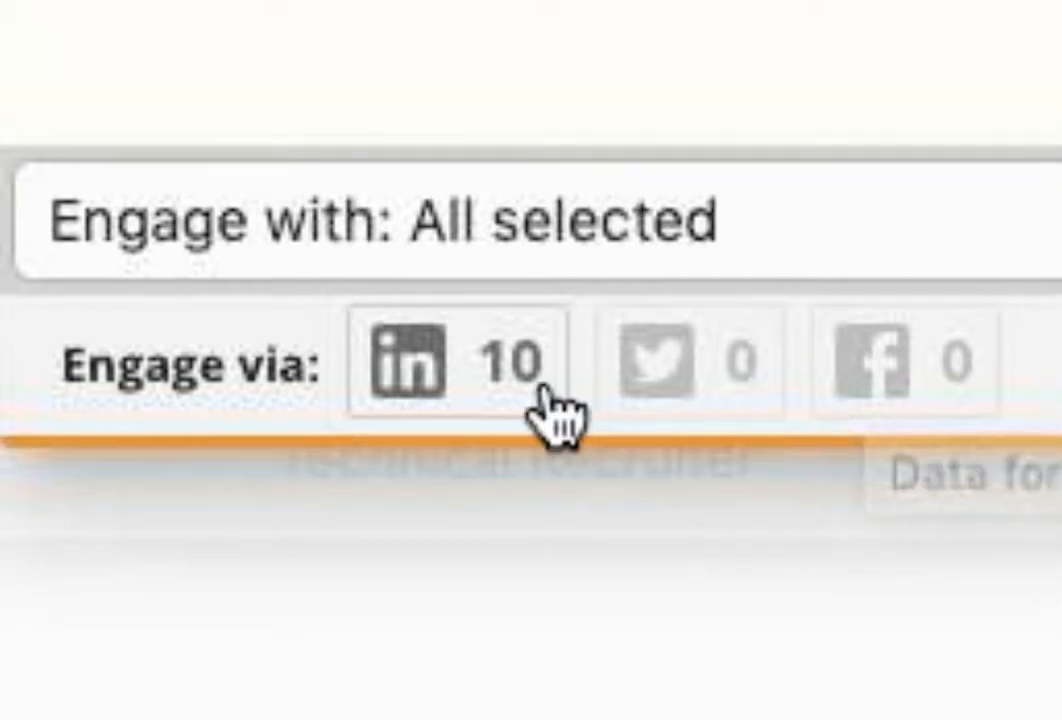
left_click(545, 392)
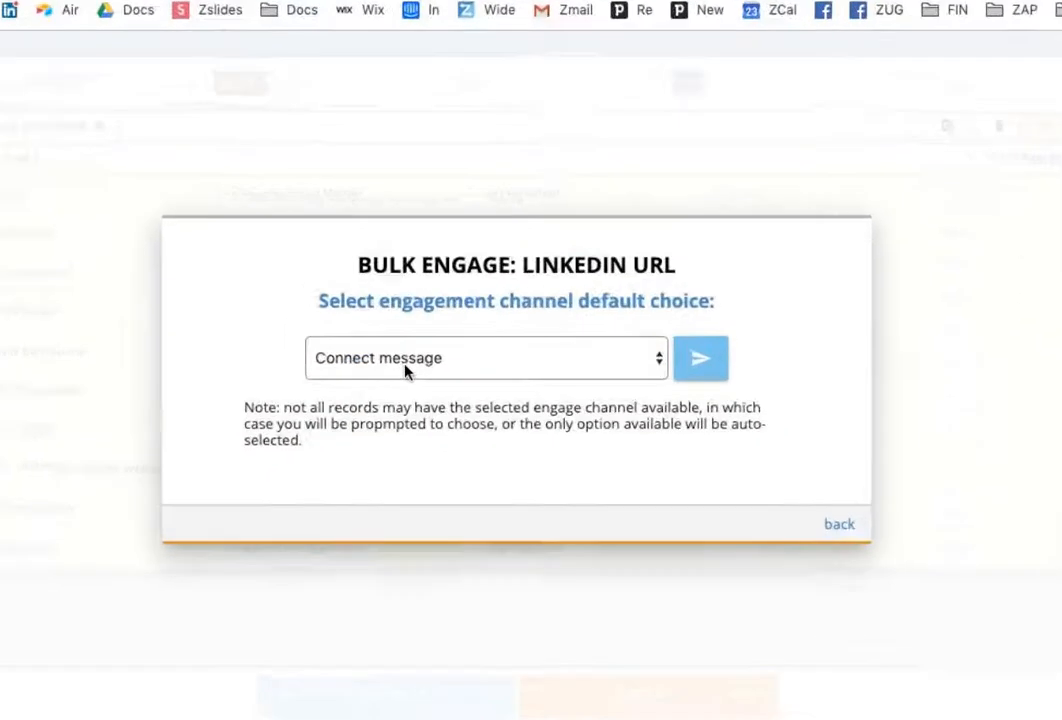
left_click(445, 372)
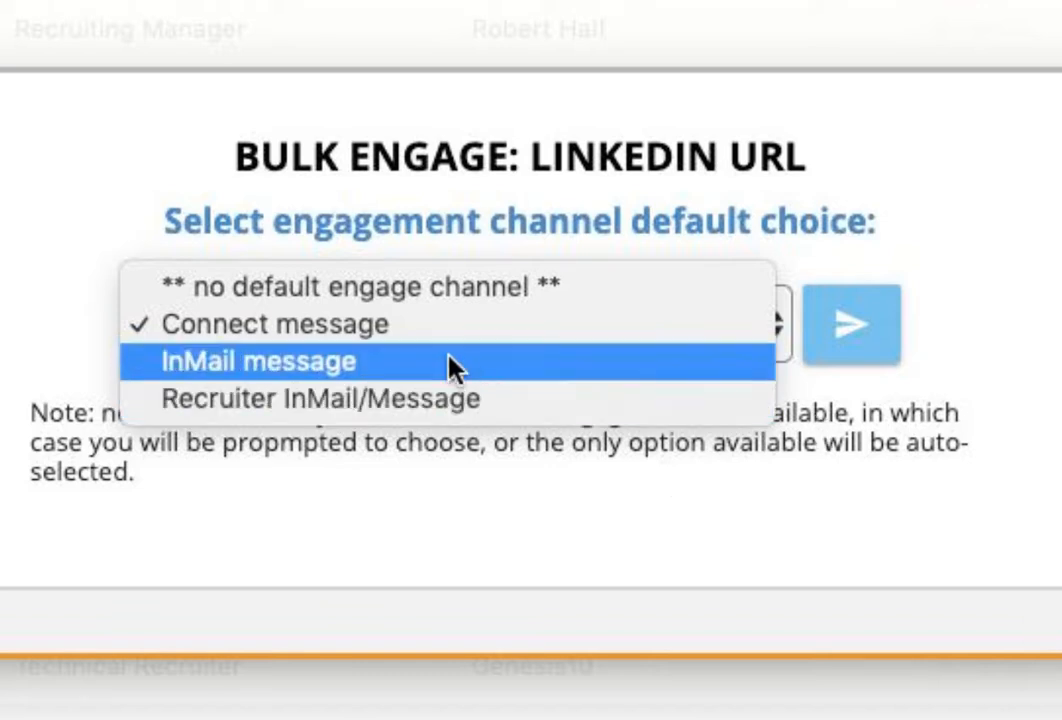
left_click(374, 320)
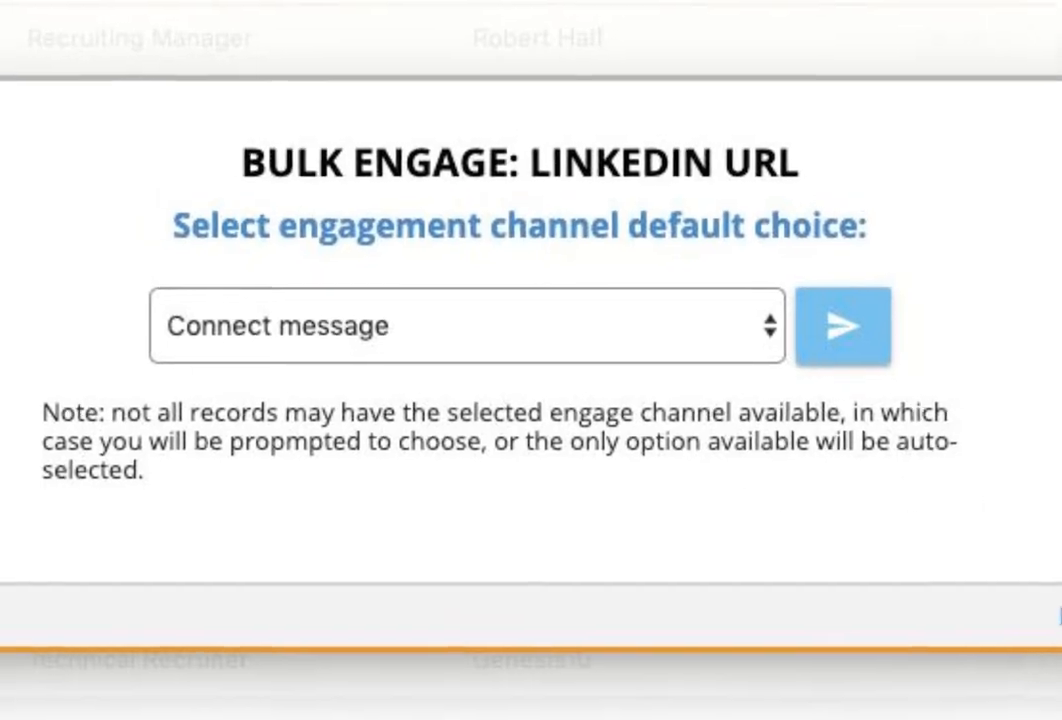
left_click(850, 335)
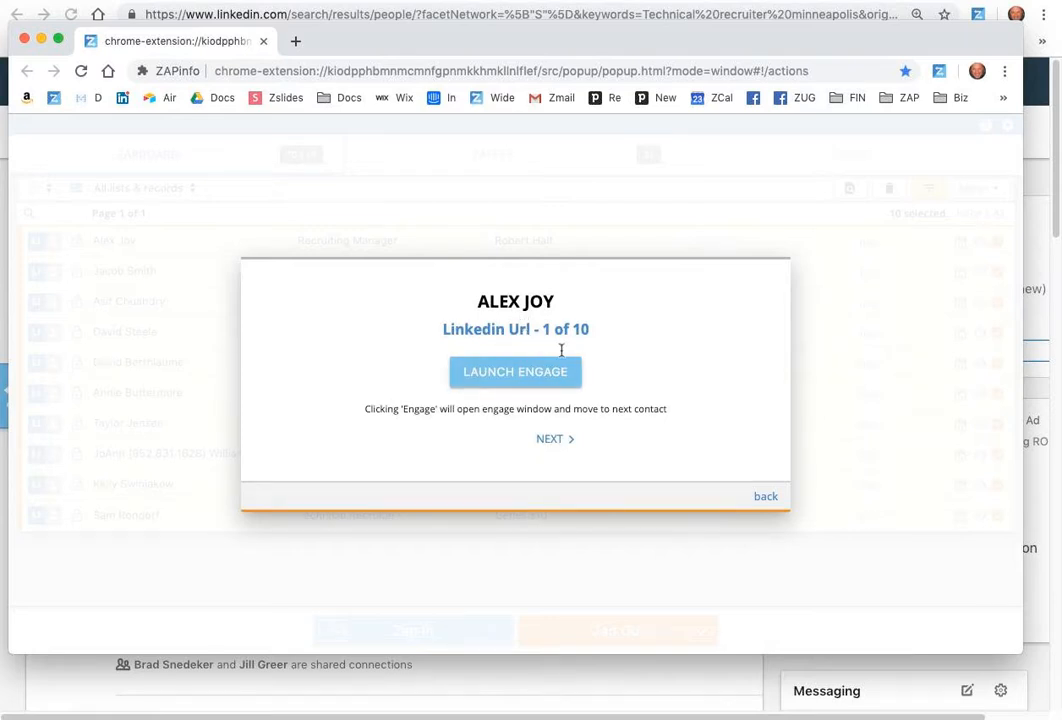
Launch the first contact's invitation, check the filled-in name, title and company, and close the invitation and profile without sending
left_click(505, 382)
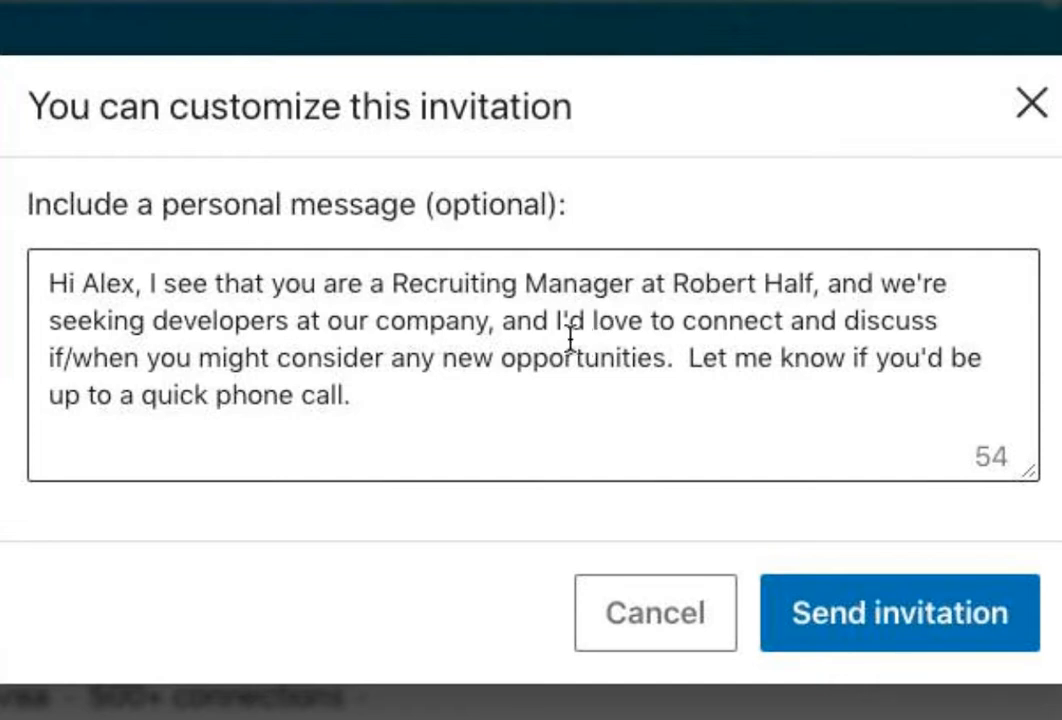
double_click(126, 284)
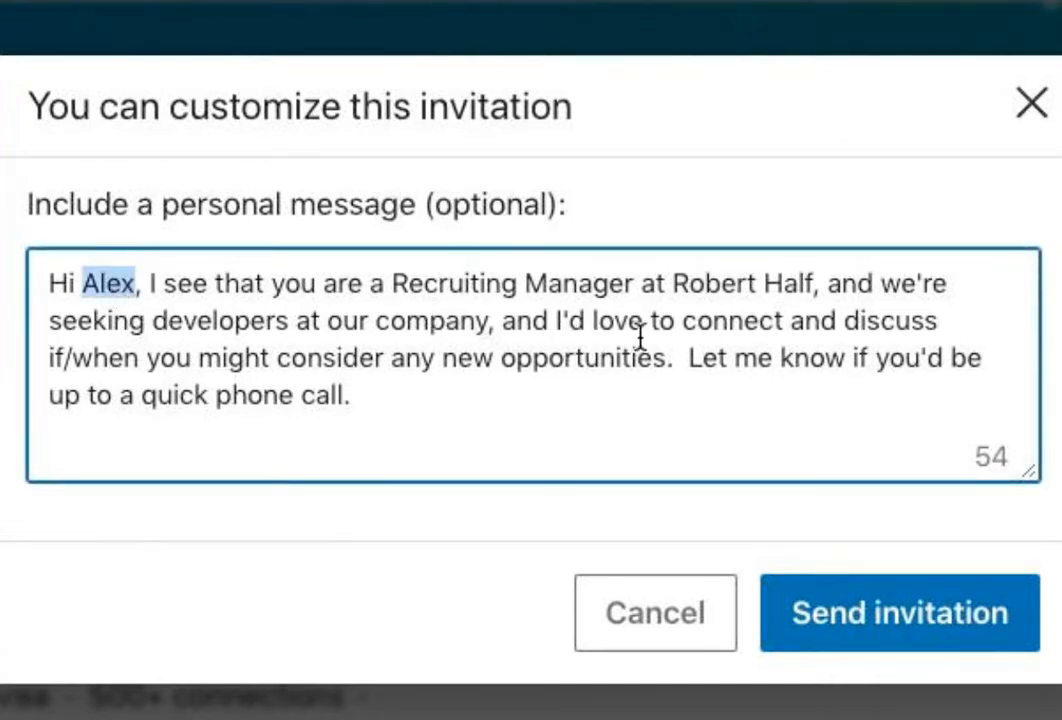
left_click_drag(392, 284, 698, 272)
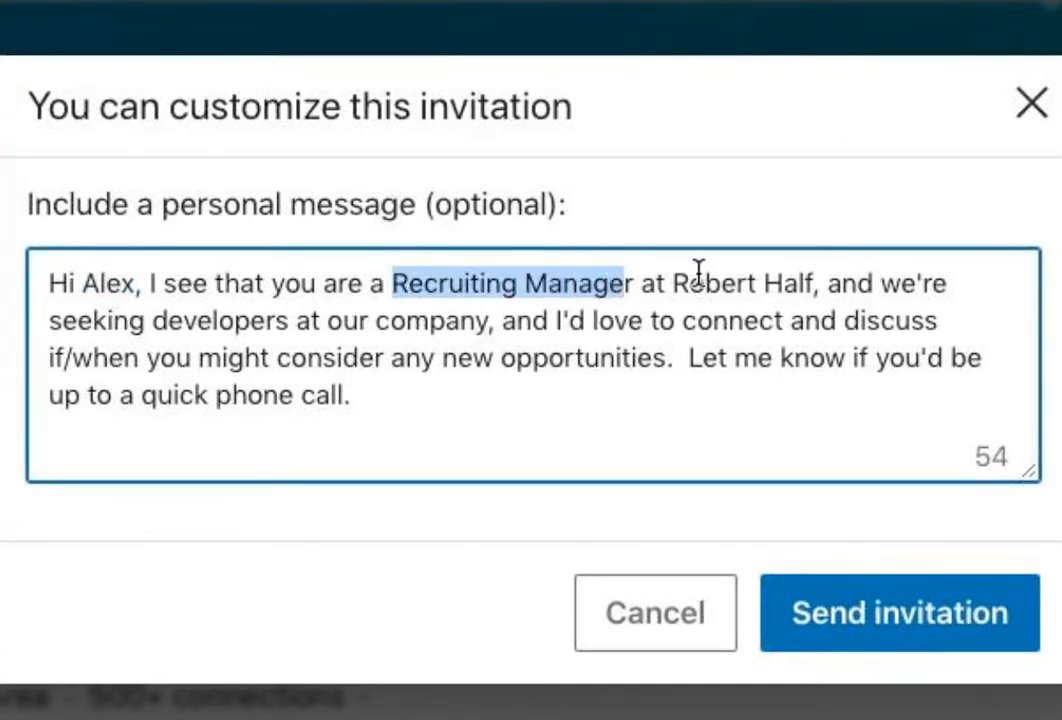
left_click(745, 284)
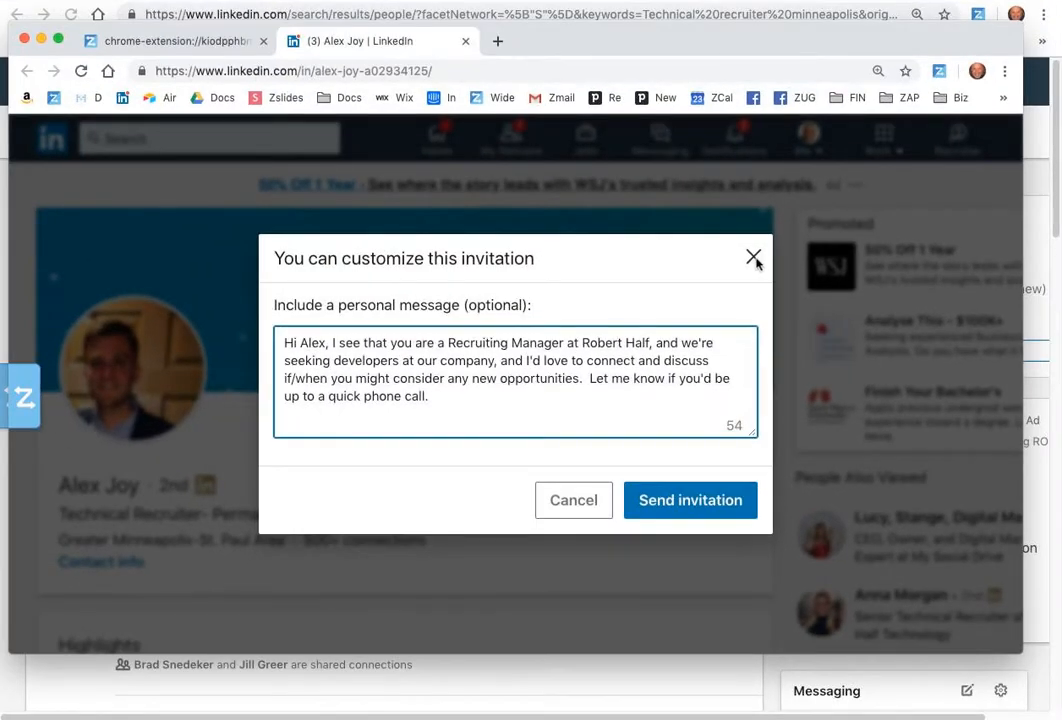
left_click(754, 258)
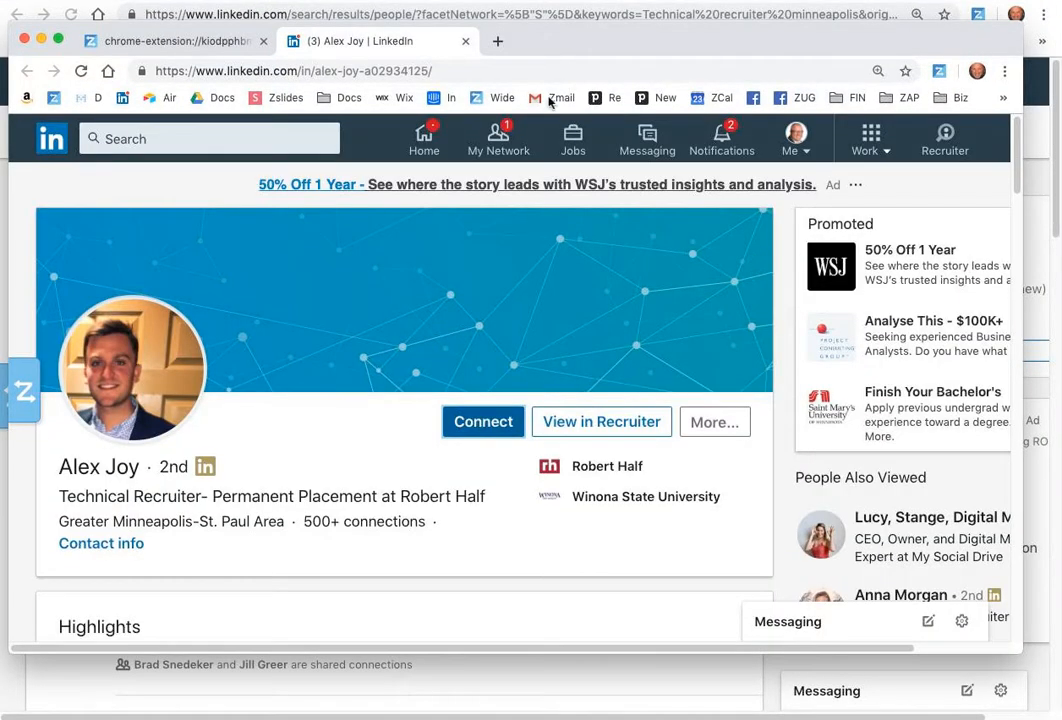
left_click(466, 42)
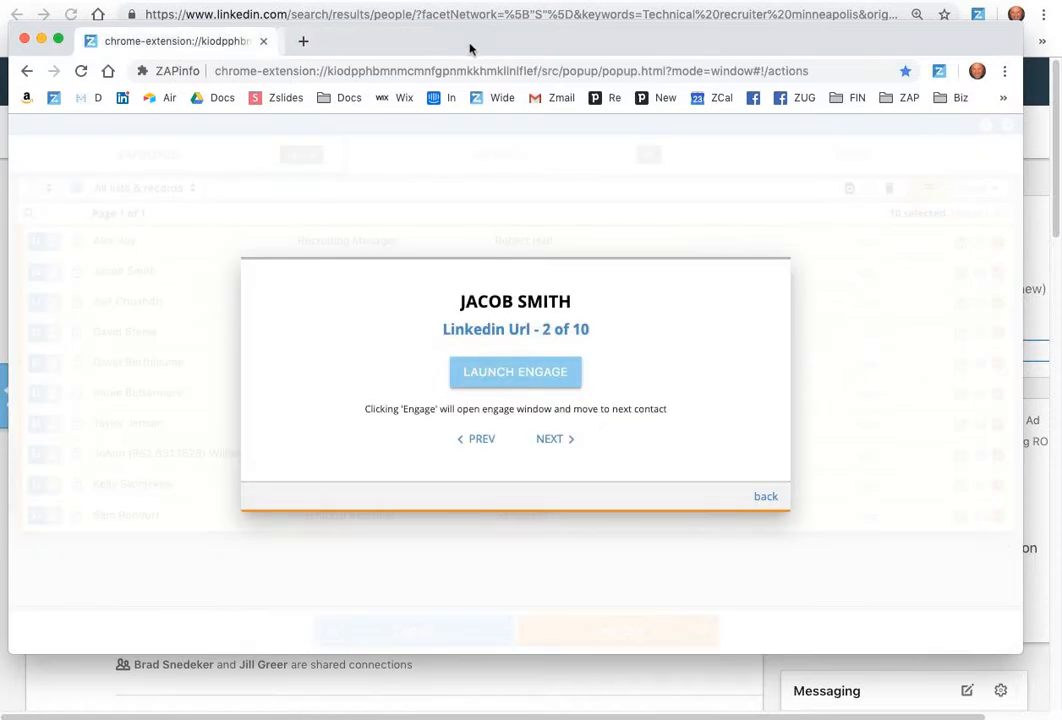
Launch the invitations for the second and third contacts, review their personalized messages, and close each profile without sending
left_click(506, 364)
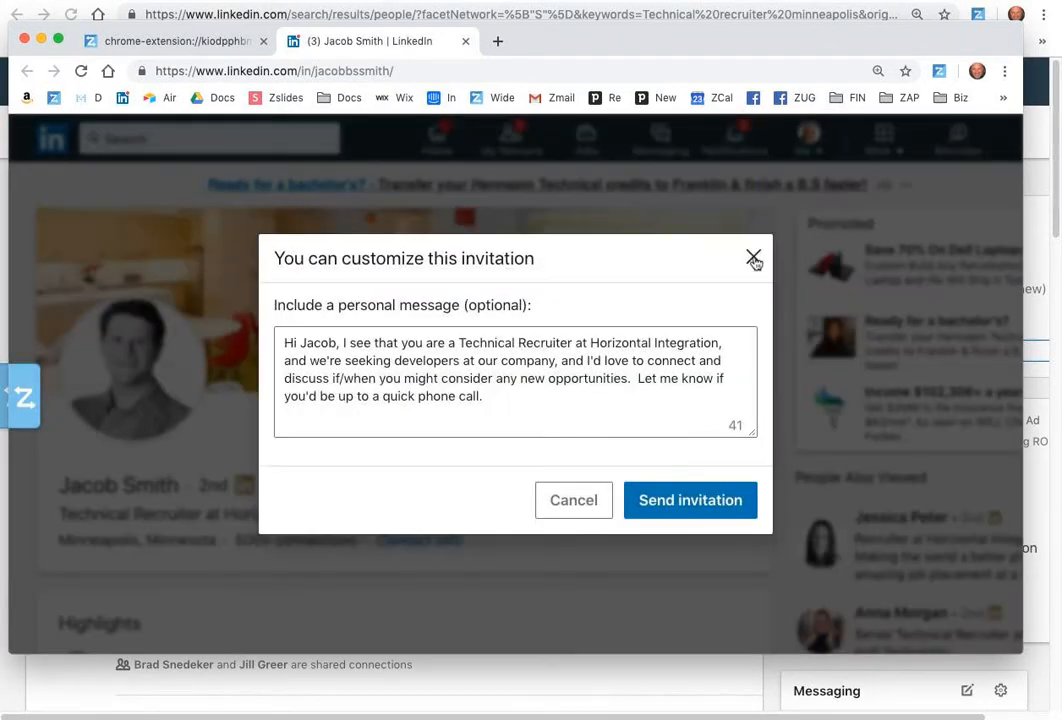
left_click(755, 262)
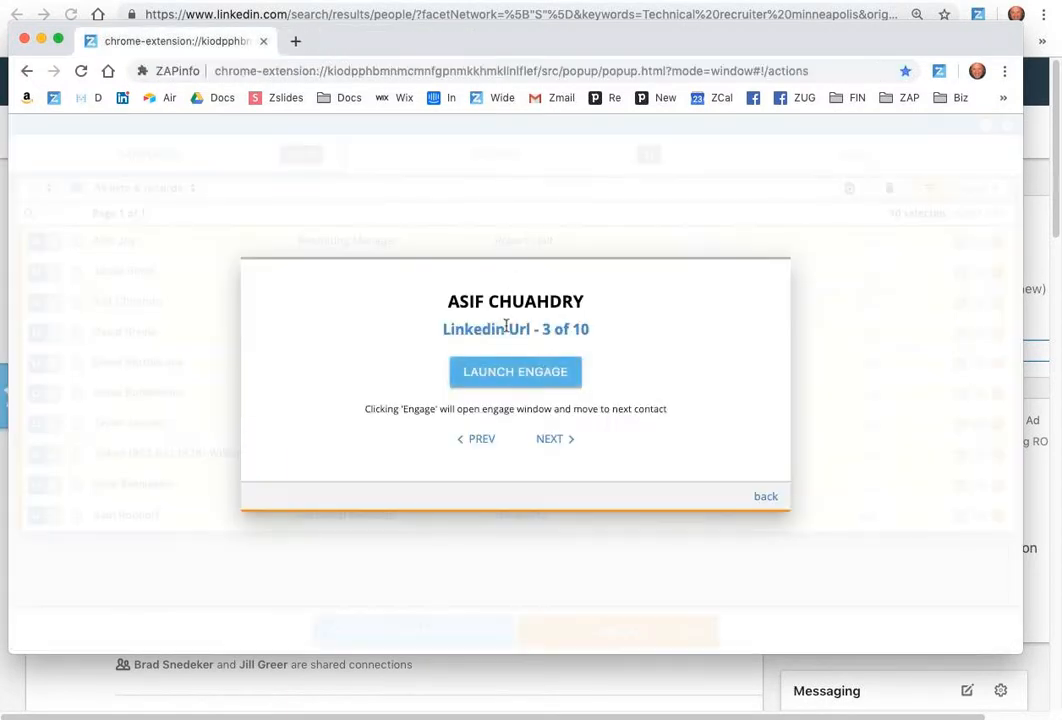
left_click(508, 380)
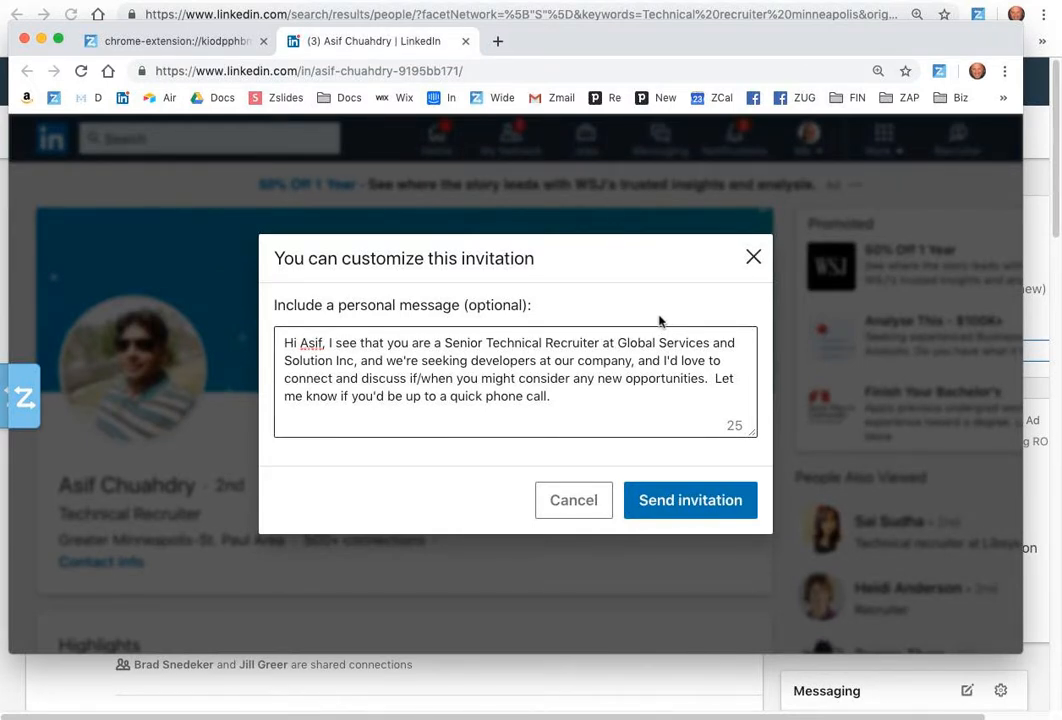
left_click(753, 258)
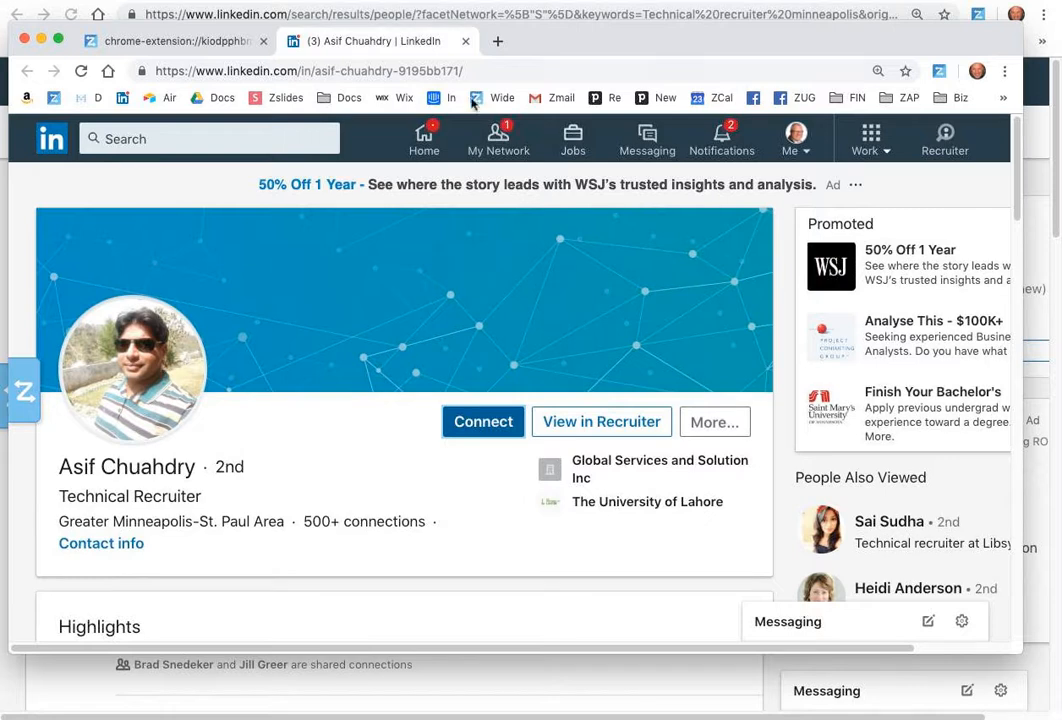
left_click(467, 43)
Leave the bulk engagement, then close the Engage dialog and the ZAPinfo records window
left_click(766, 506)
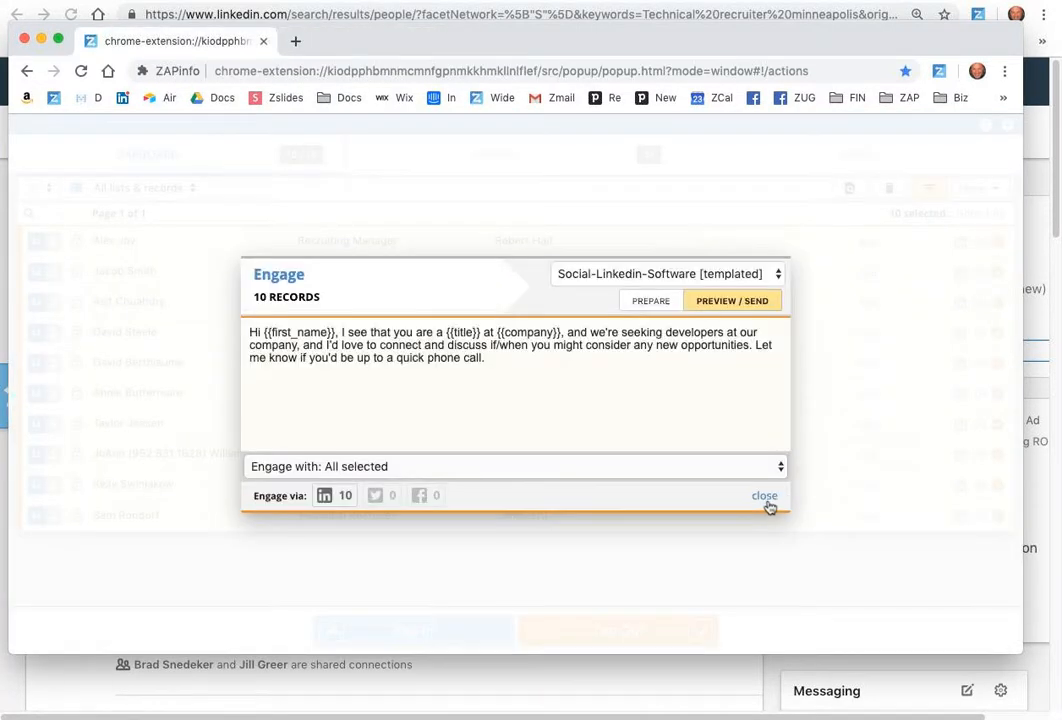
left_click(765, 500)
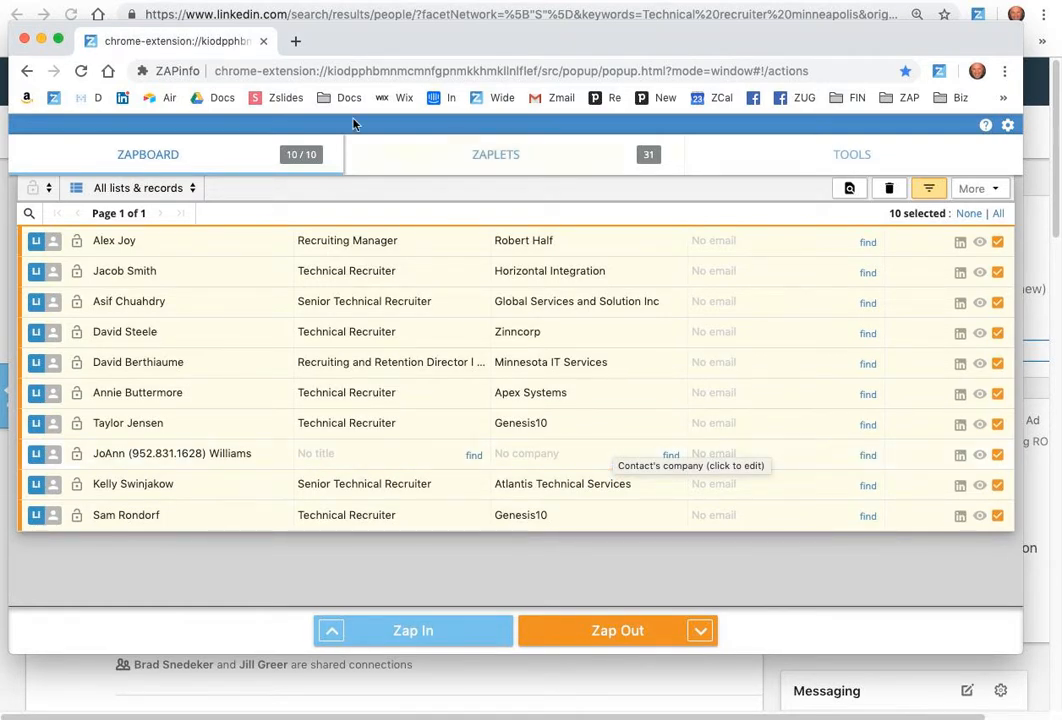
left_click(264, 42)
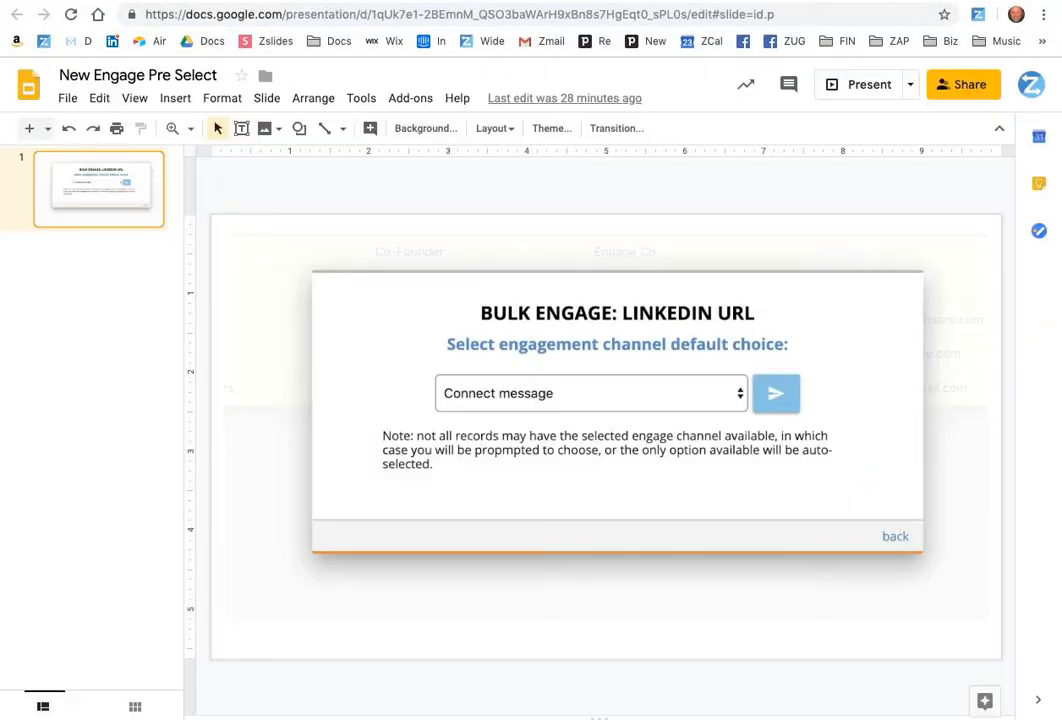